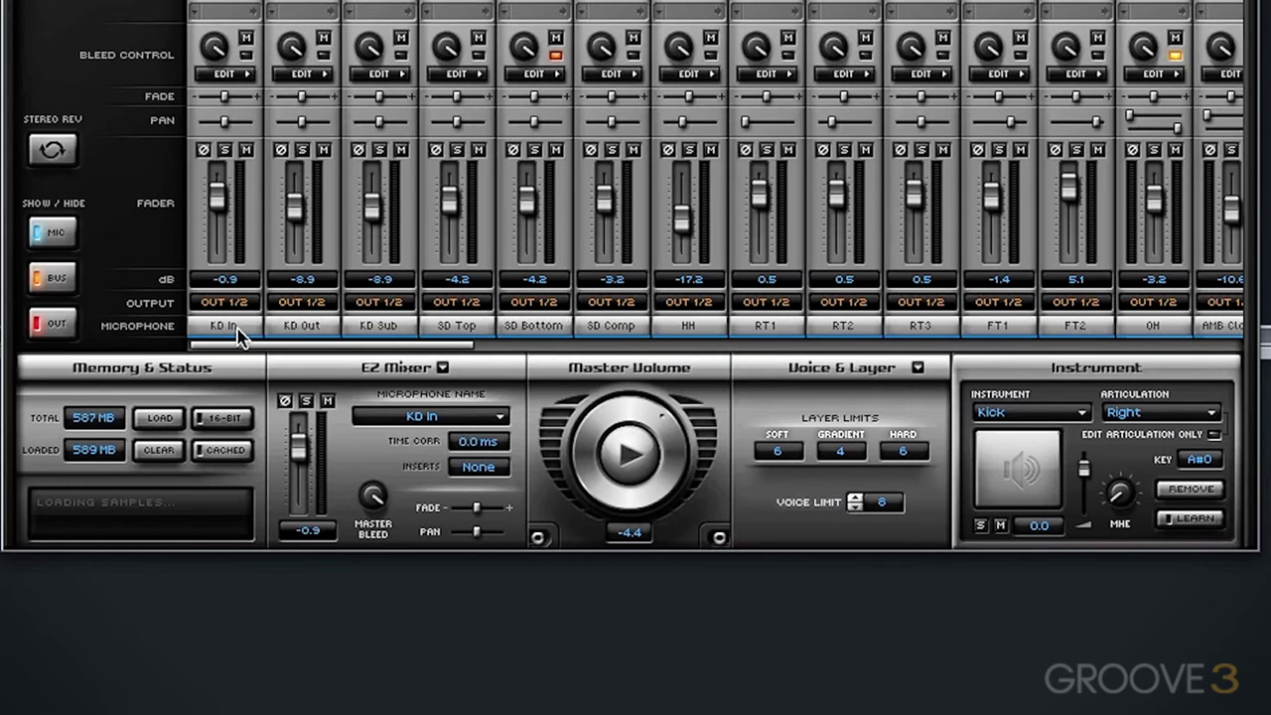
Lower the grouped kick and snare faders about 1 dB, bringing KD In to -0.9 dB.
scroll(239, 337, down, 2)
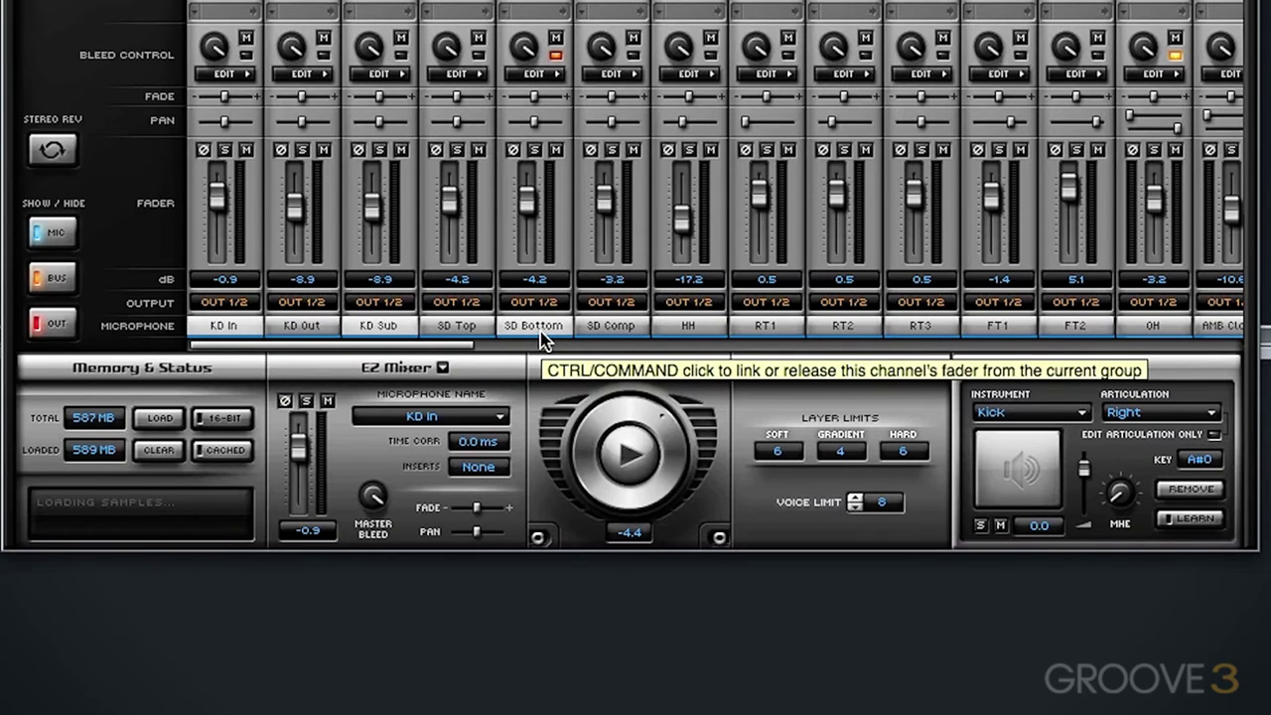
Rename the KD In channel to 'Kick In Mic' and bring up its output list.
click(223, 332)
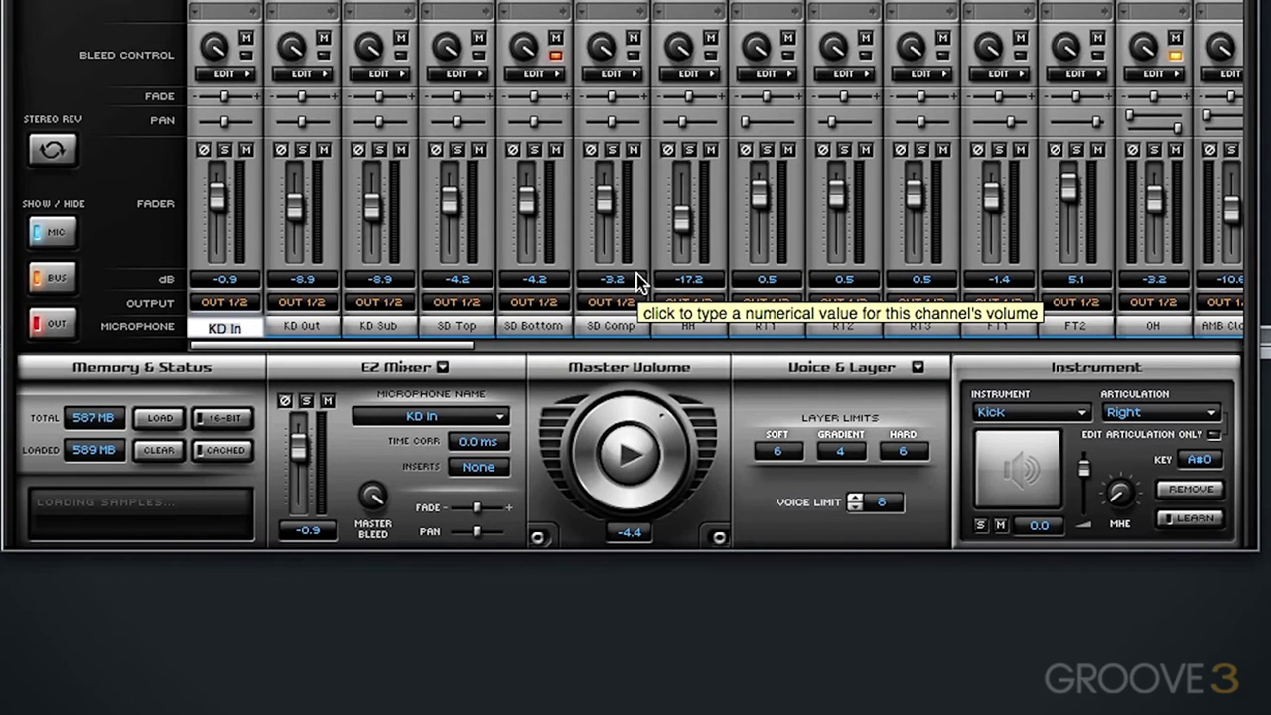
text(Kick In Mid)
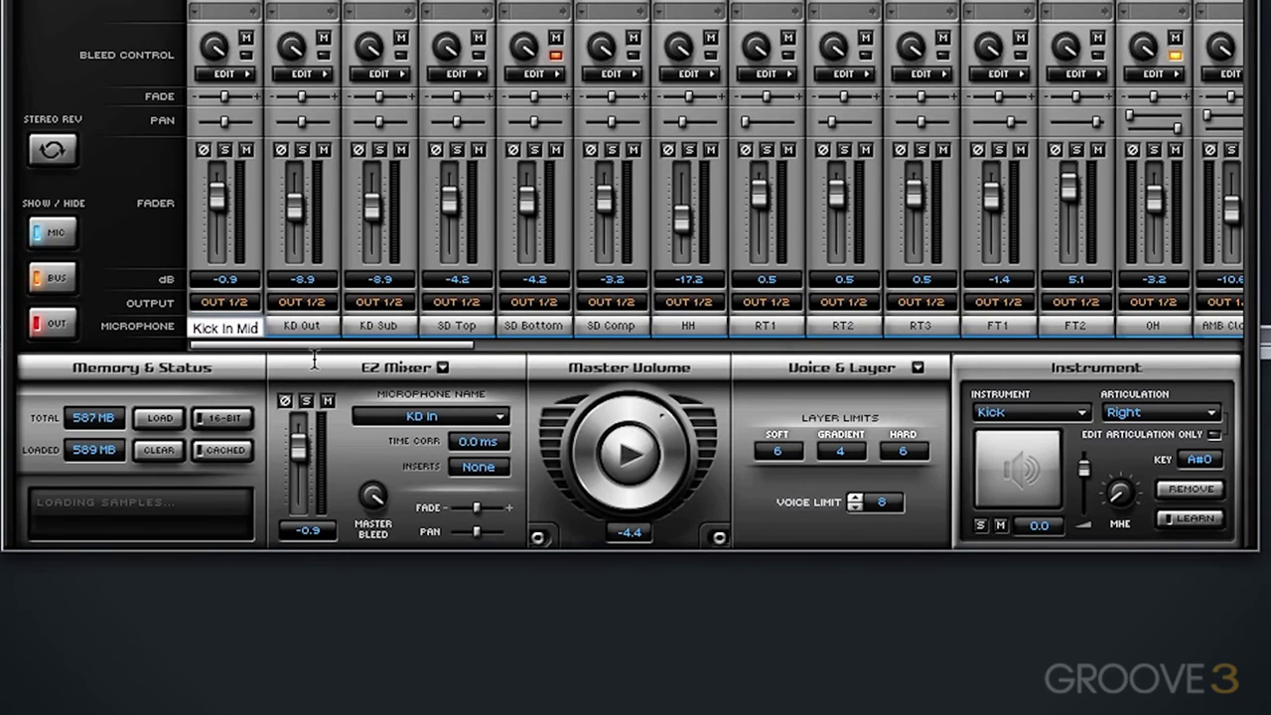
key(BackSpace)
text(c)
key(Return)
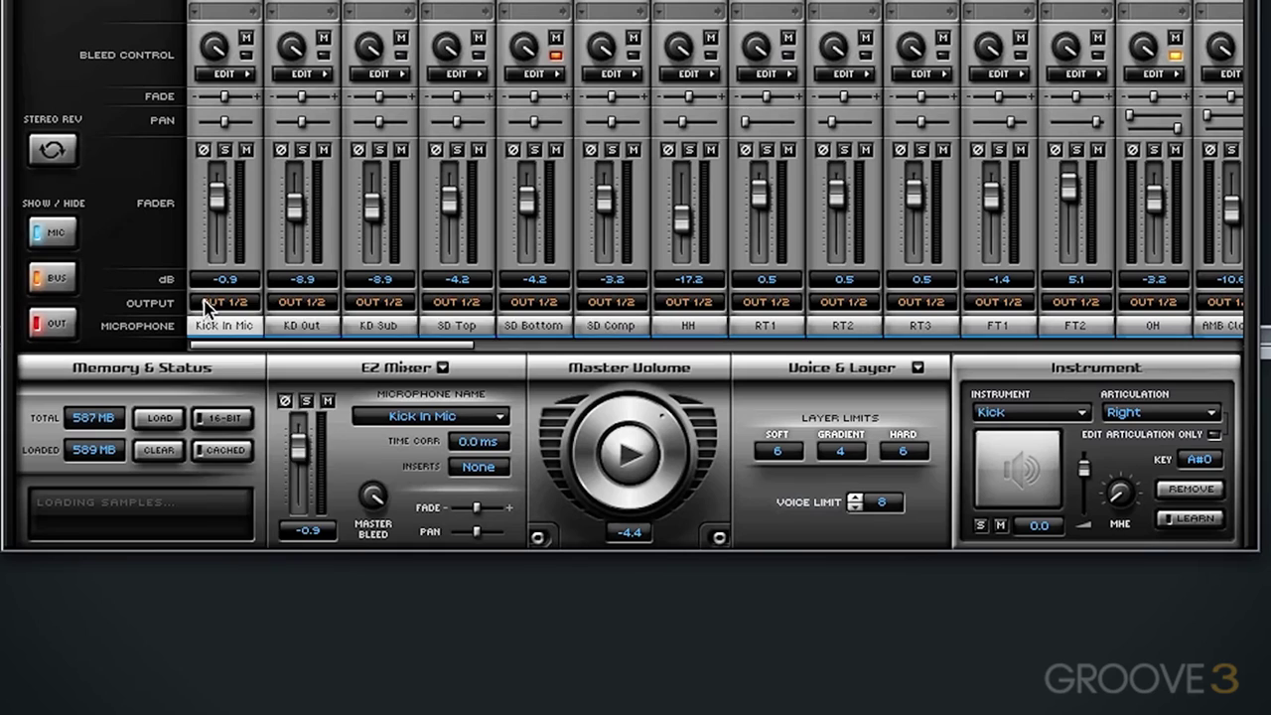
click(239, 303)
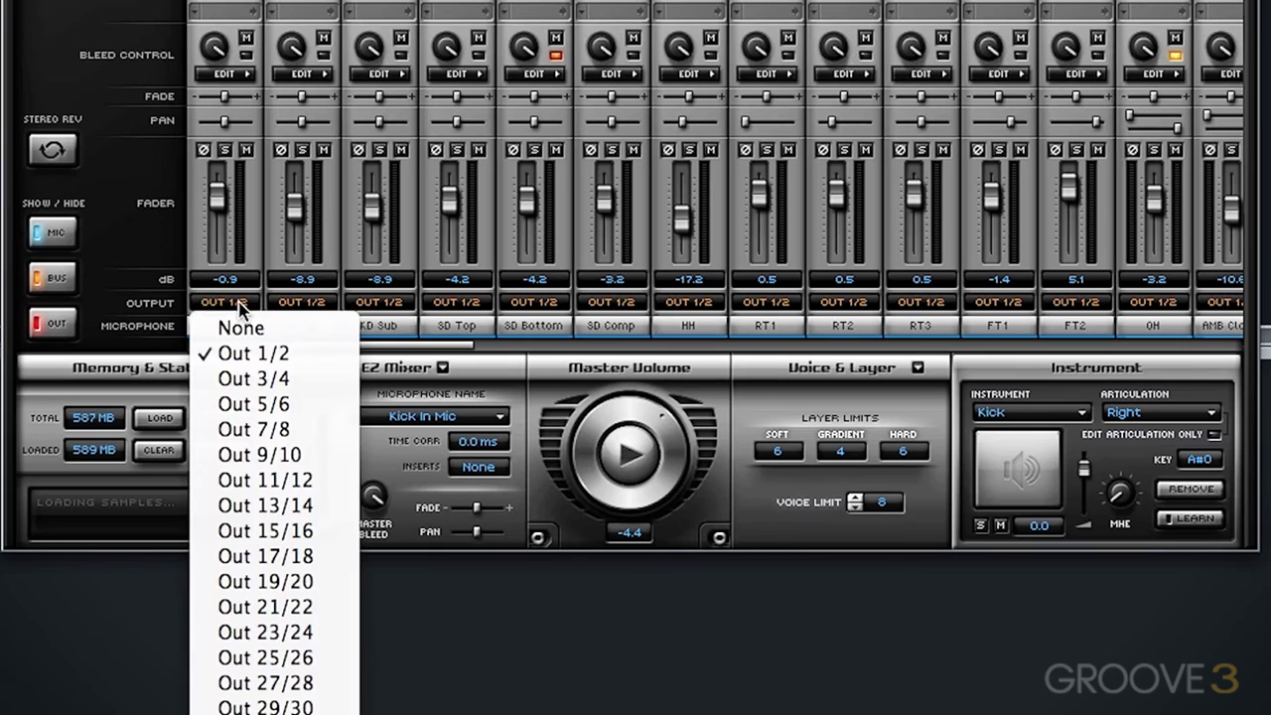
Look over the output options and dismiss the list, keeping Kick In Mic on Out 1/2.
click(253, 378)
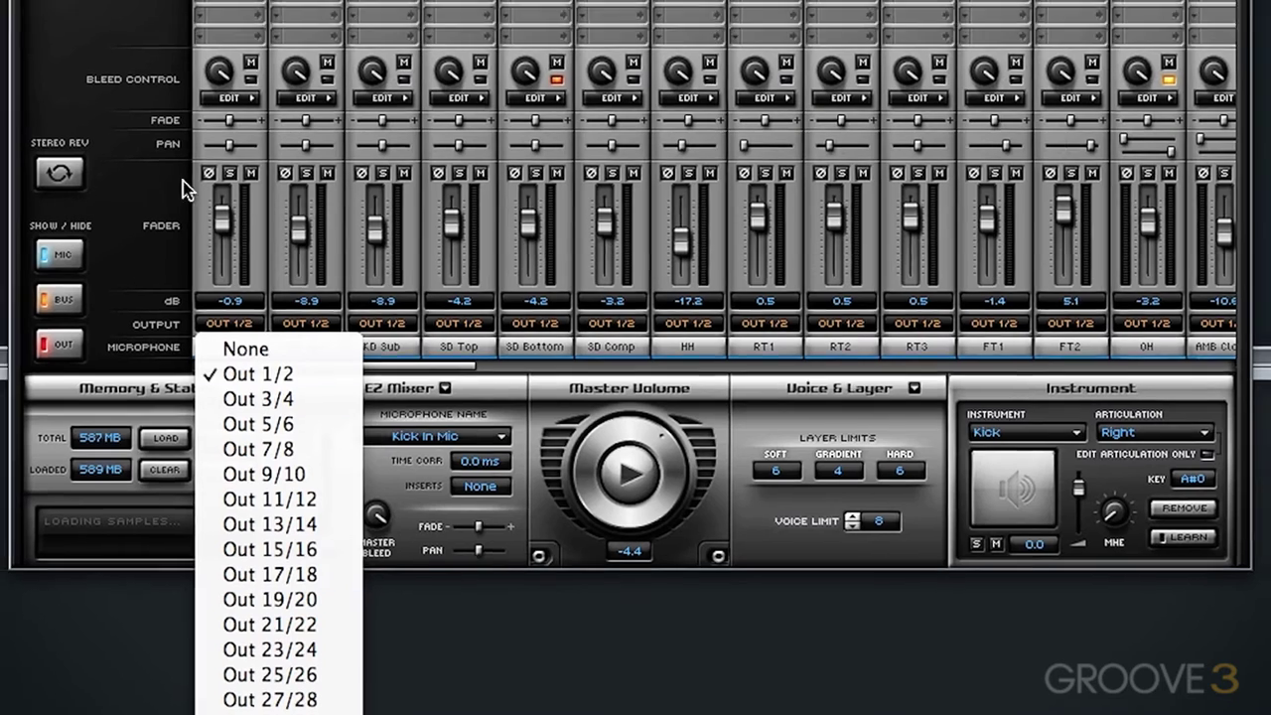
click(143, 31)
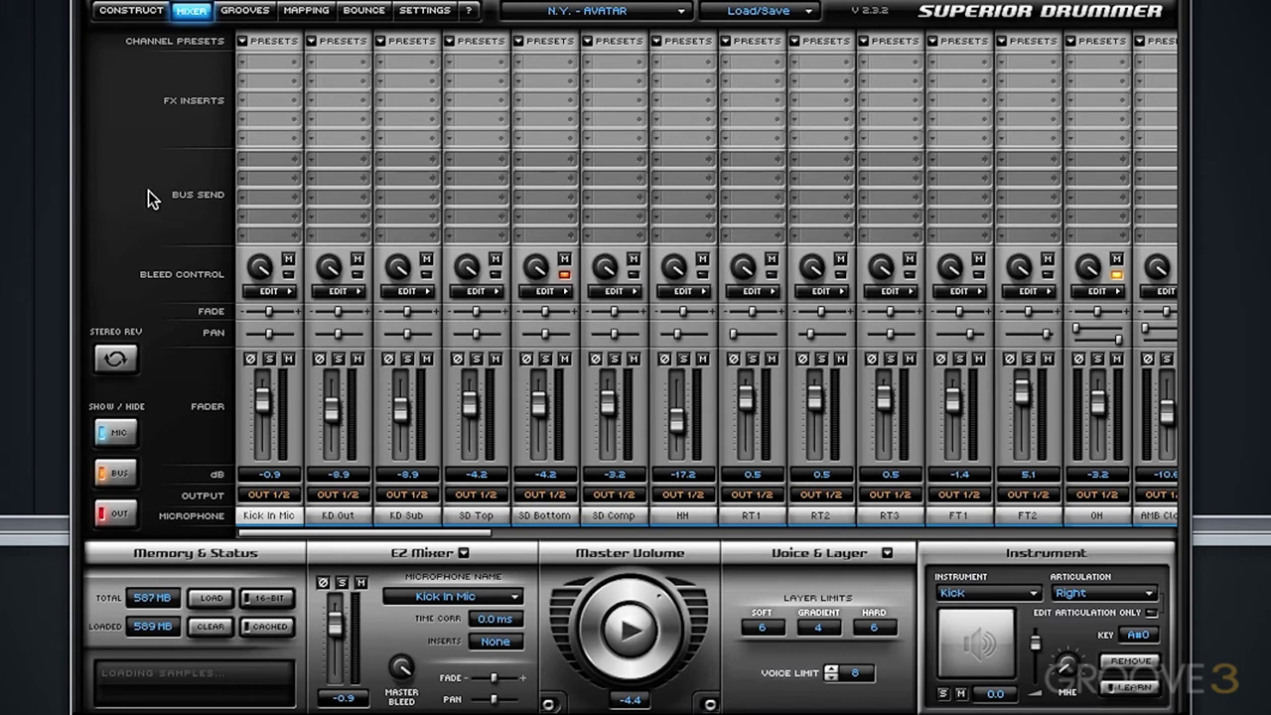
Try a Bus 1/2 send on Kick In Mic, close the Send window, and reopen its output list.
click(242, 158)
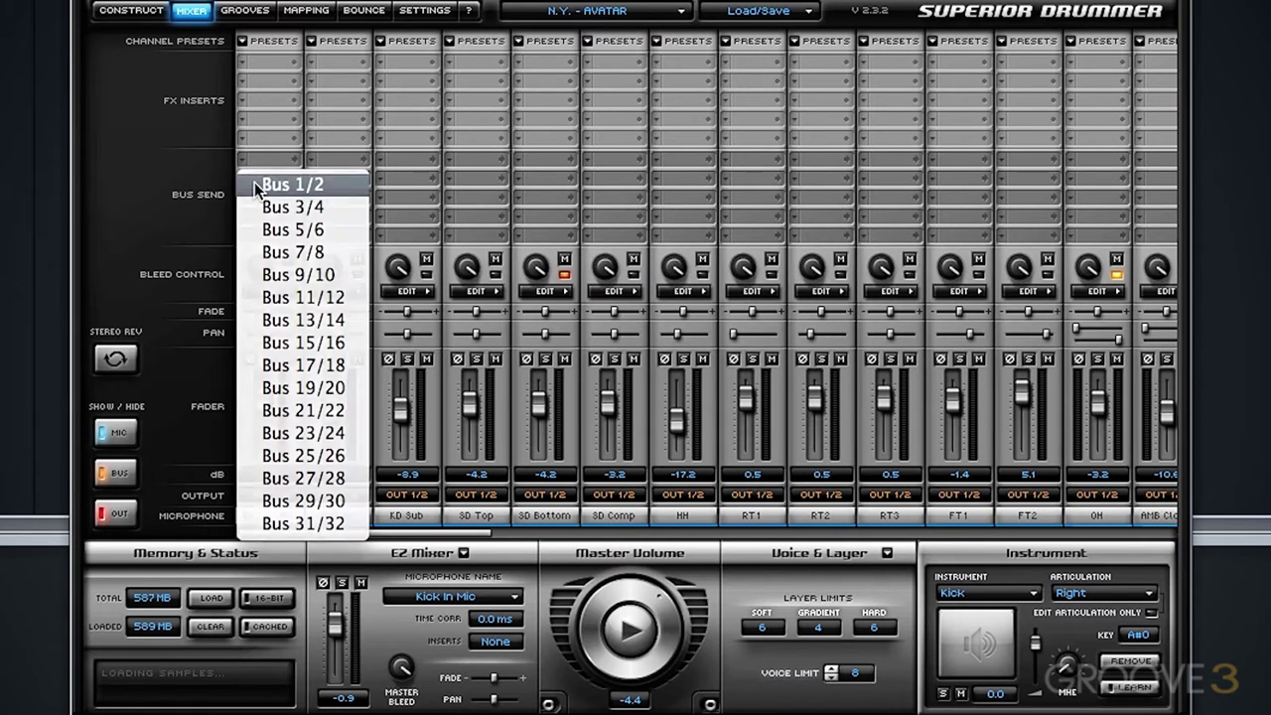
click(254, 181)
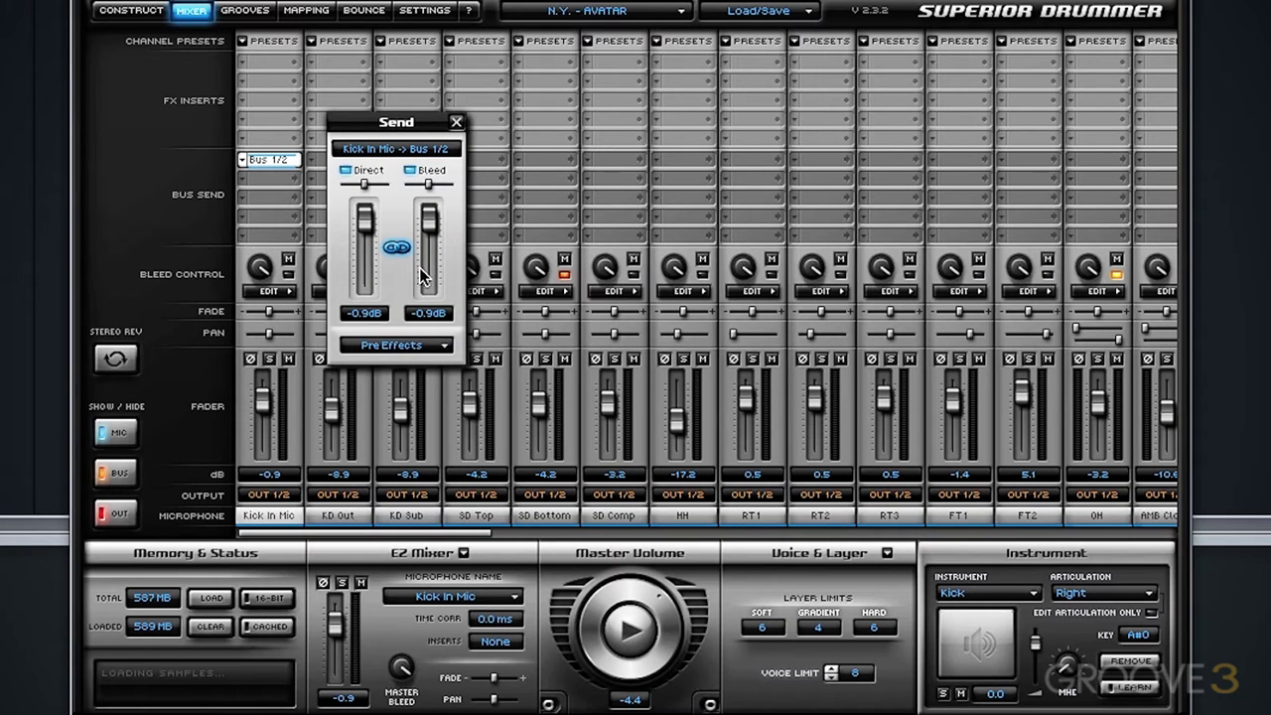
click(453, 122)
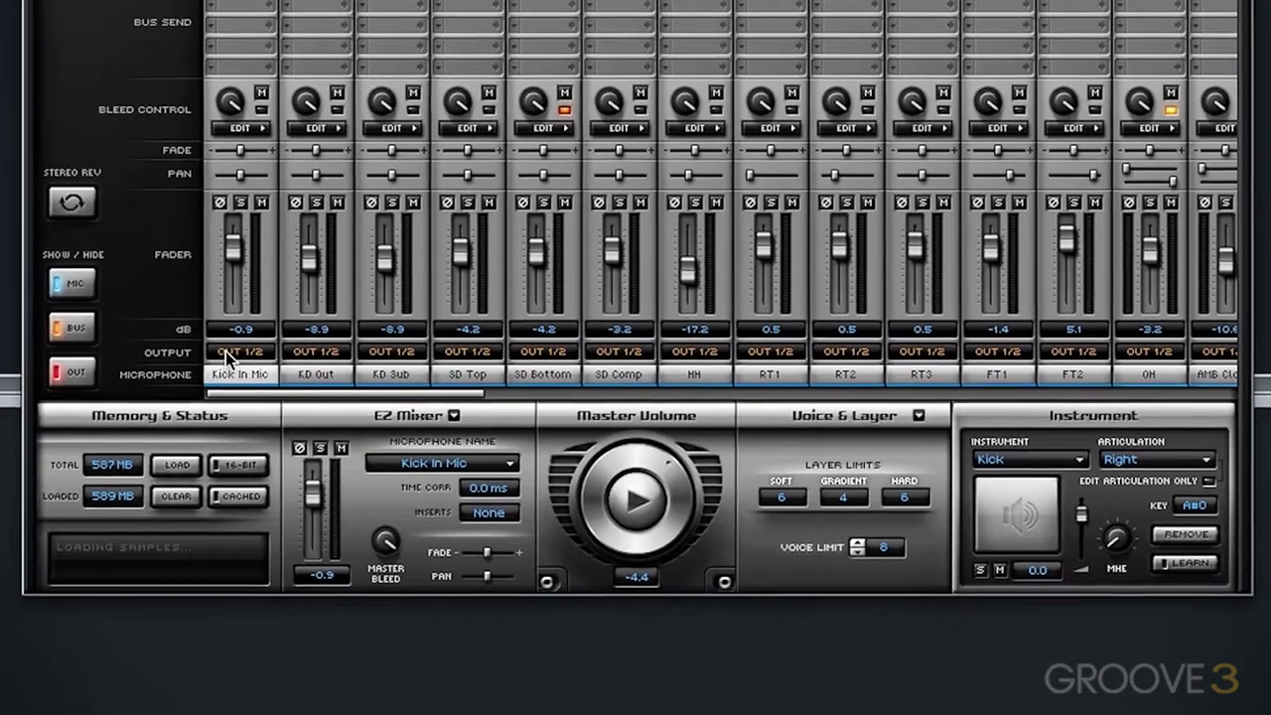
click(258, 499)
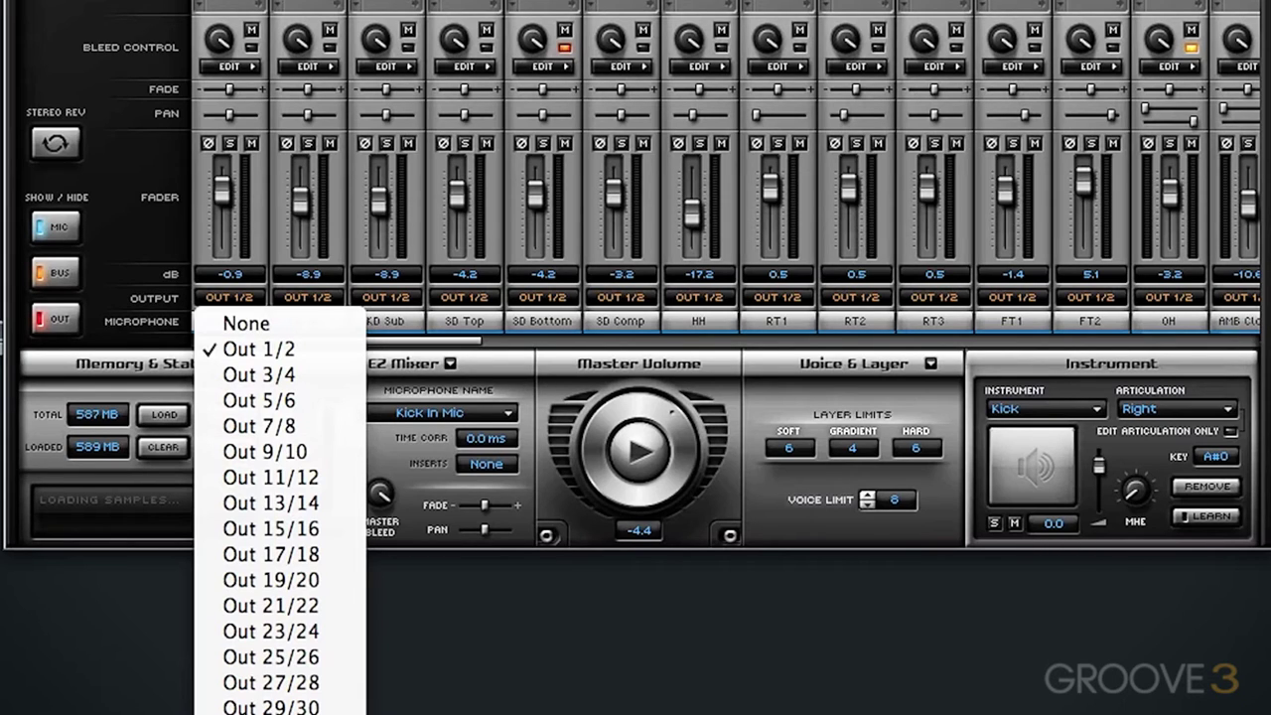
Switch the selected Kick In Mic, KD Out and KD Sub channels from Out 1/2 to Bus 1/2.
click(382, 335)
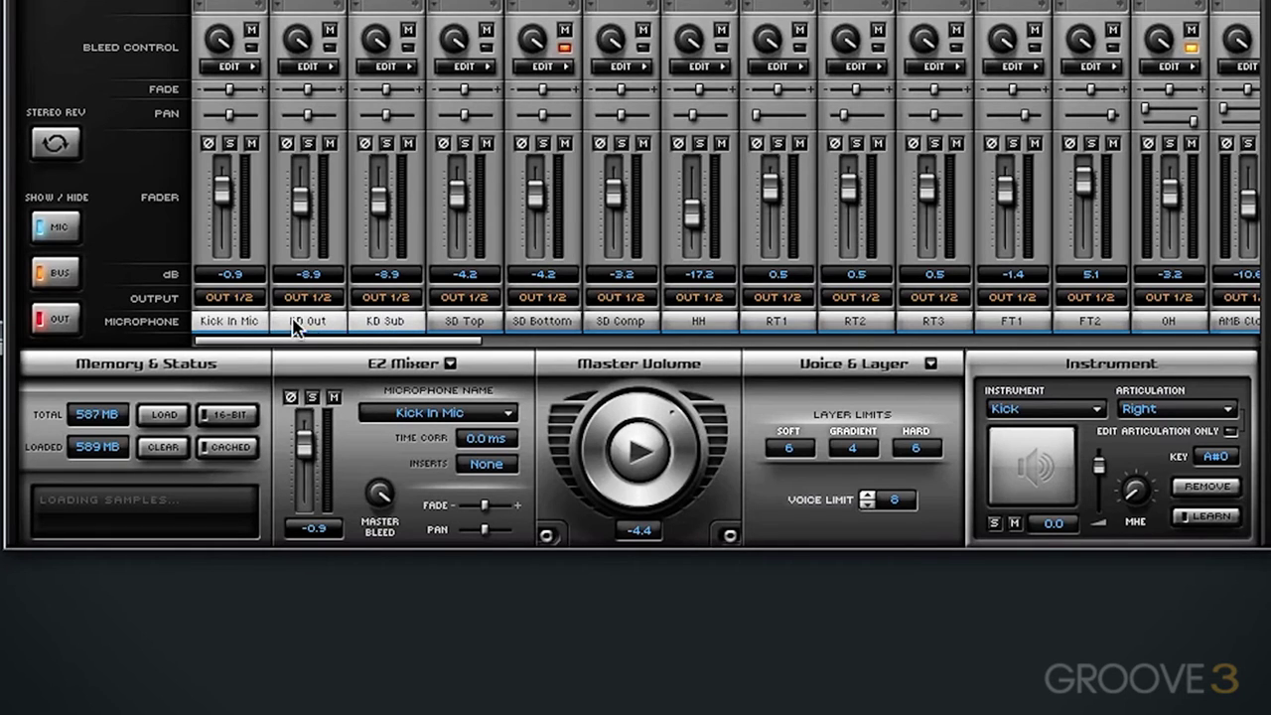
click(248, 301)
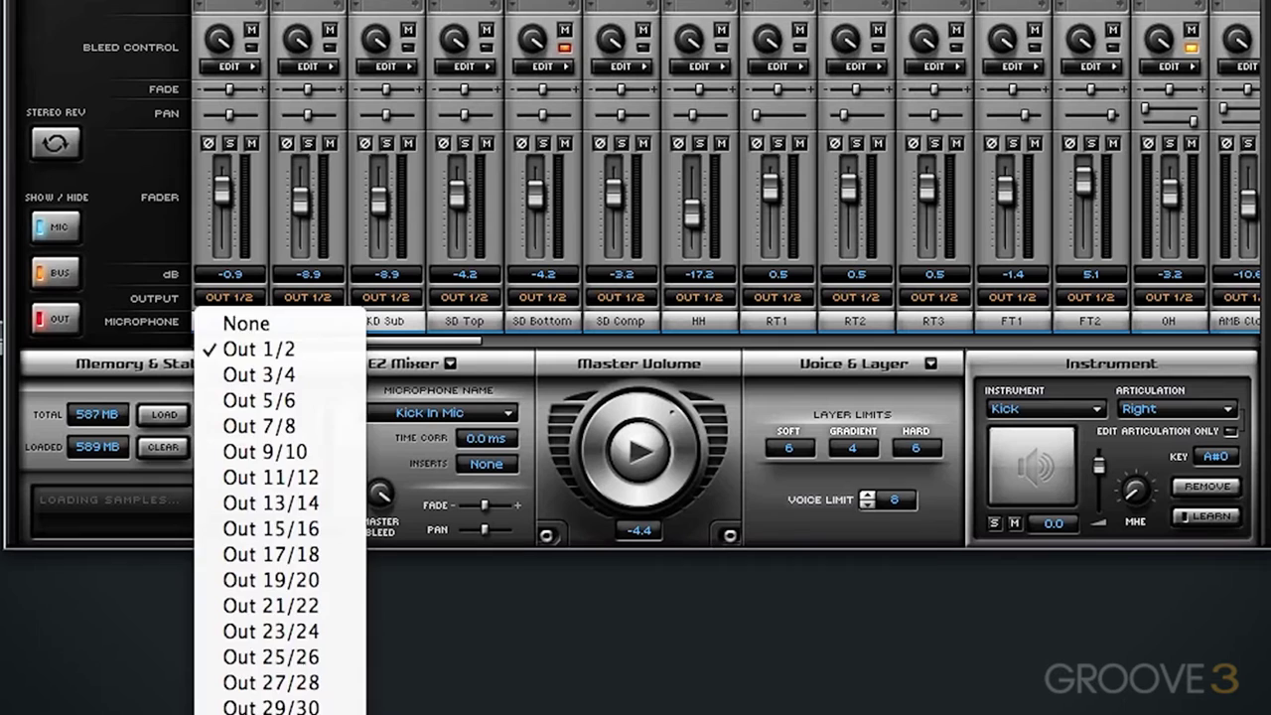
click(278, 707)
click(308, 144)
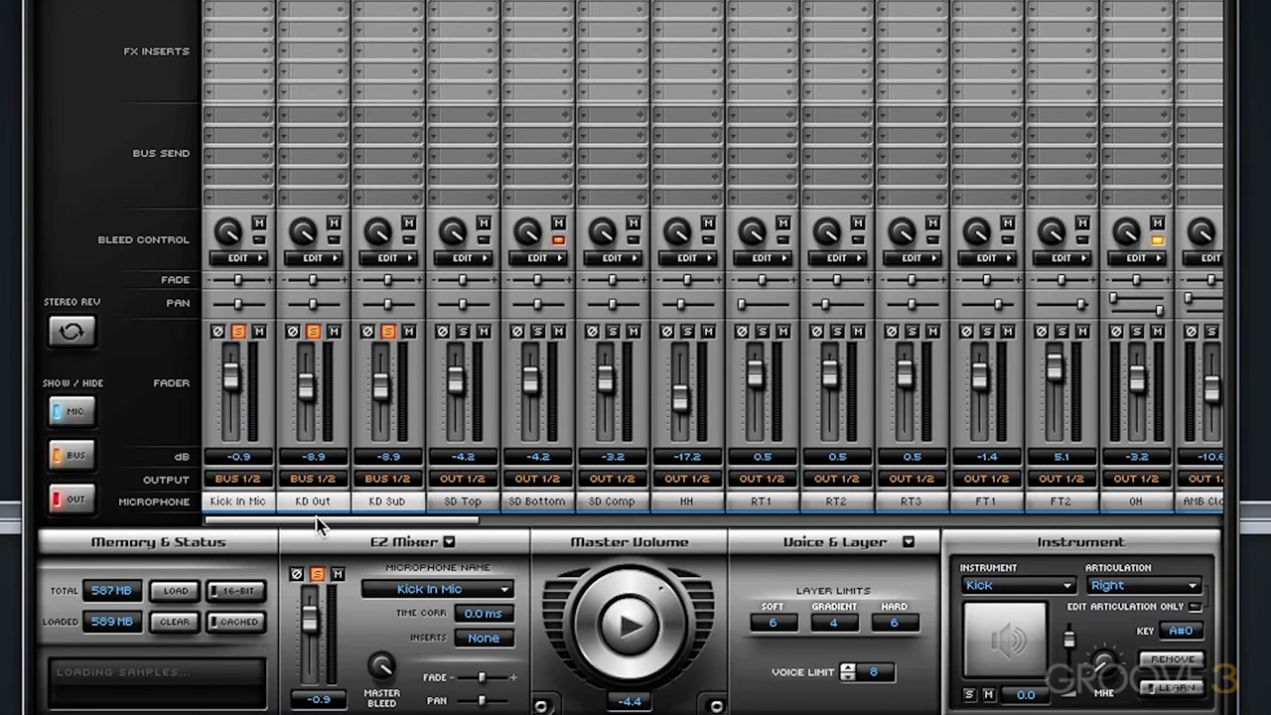
Set the Bus 1/2 channel's output to Out 1/2, then return to the mic channels.
drag(320, 520, 590, 532)
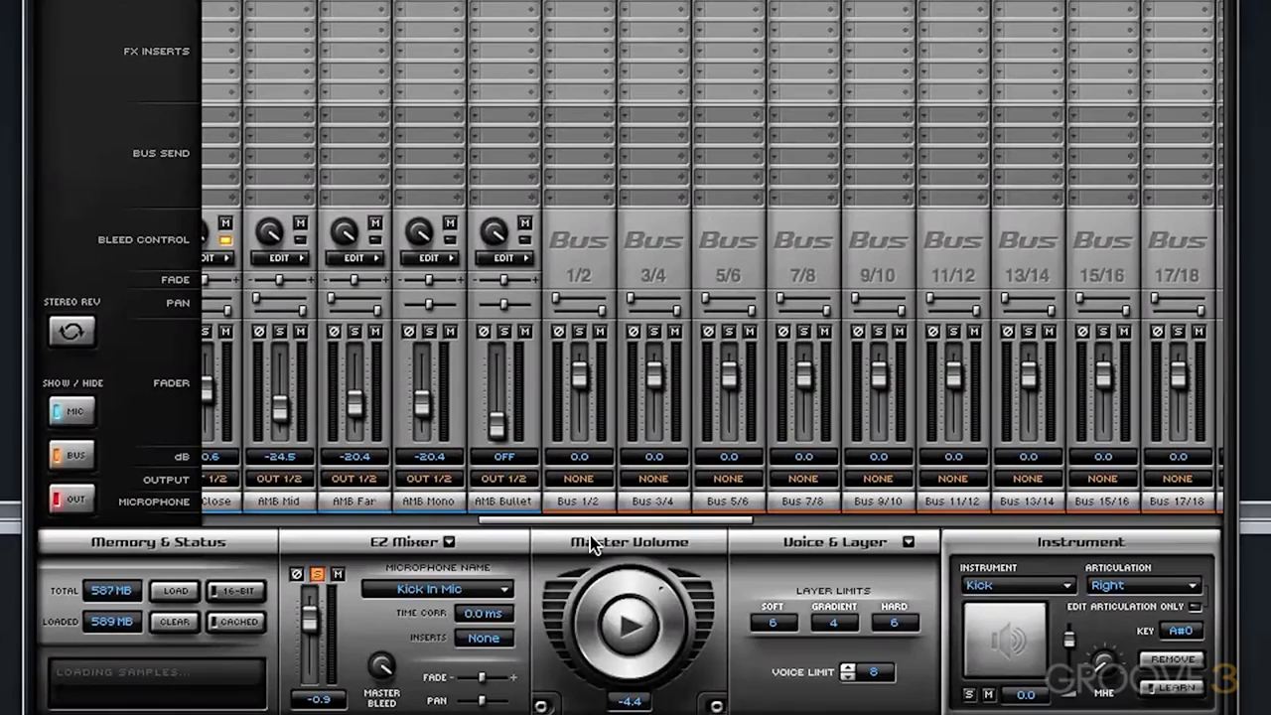
click(580, 480)
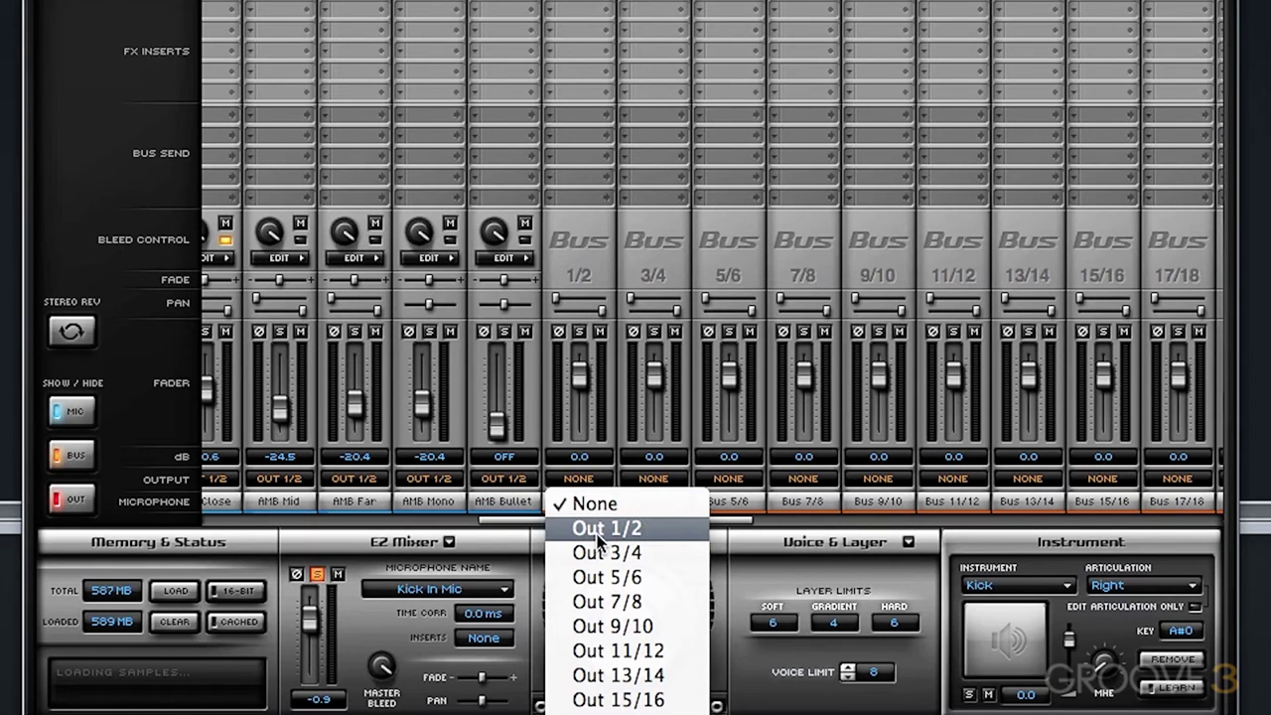
click(529, 535)
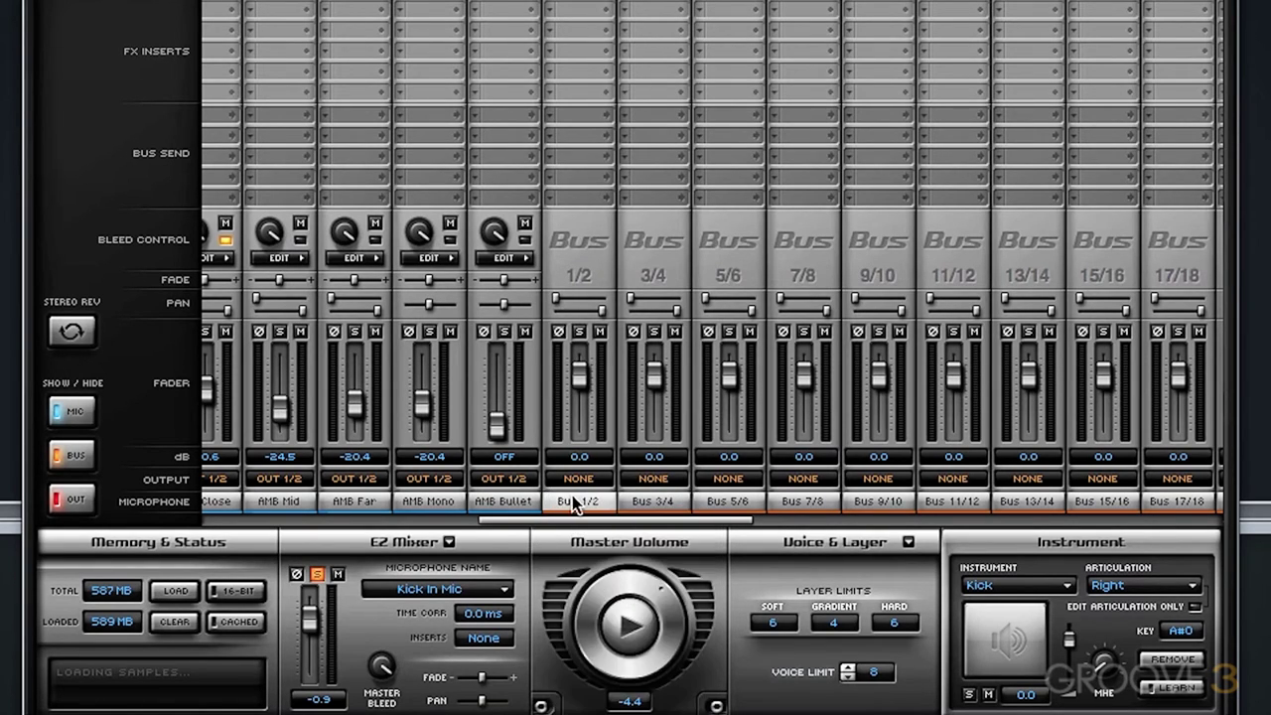
click(574, 504)
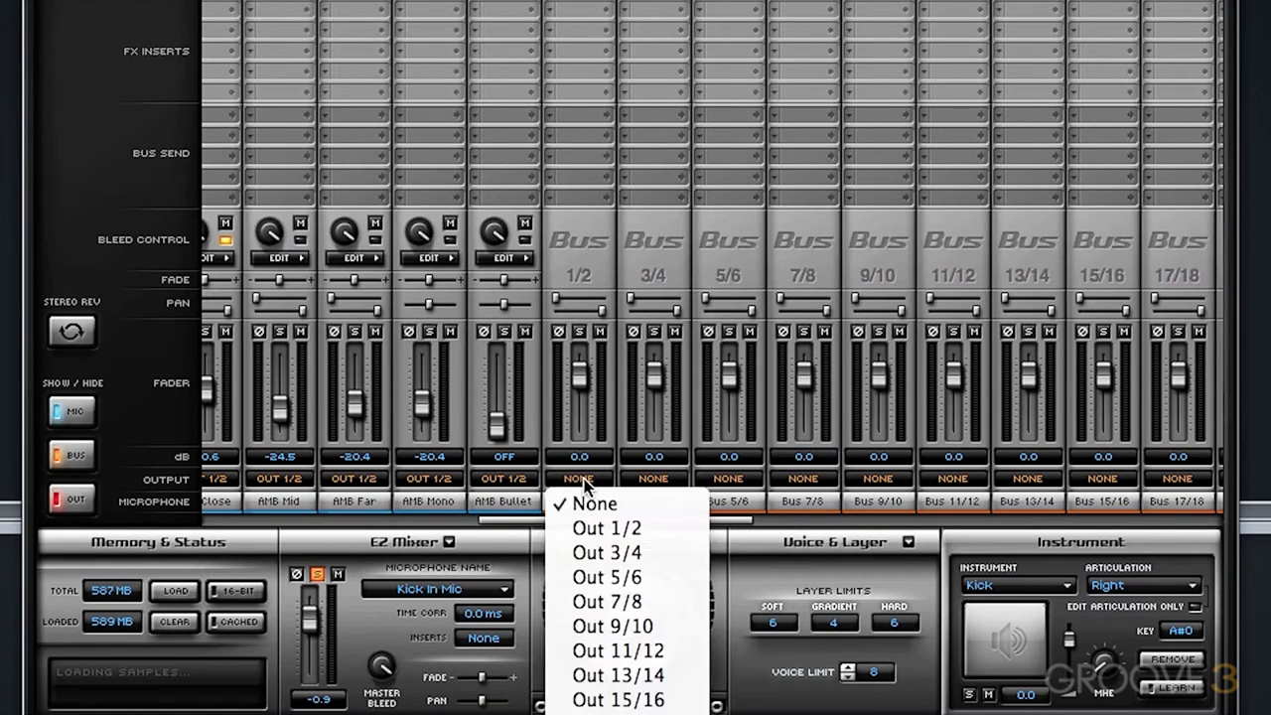
click(614, 530)
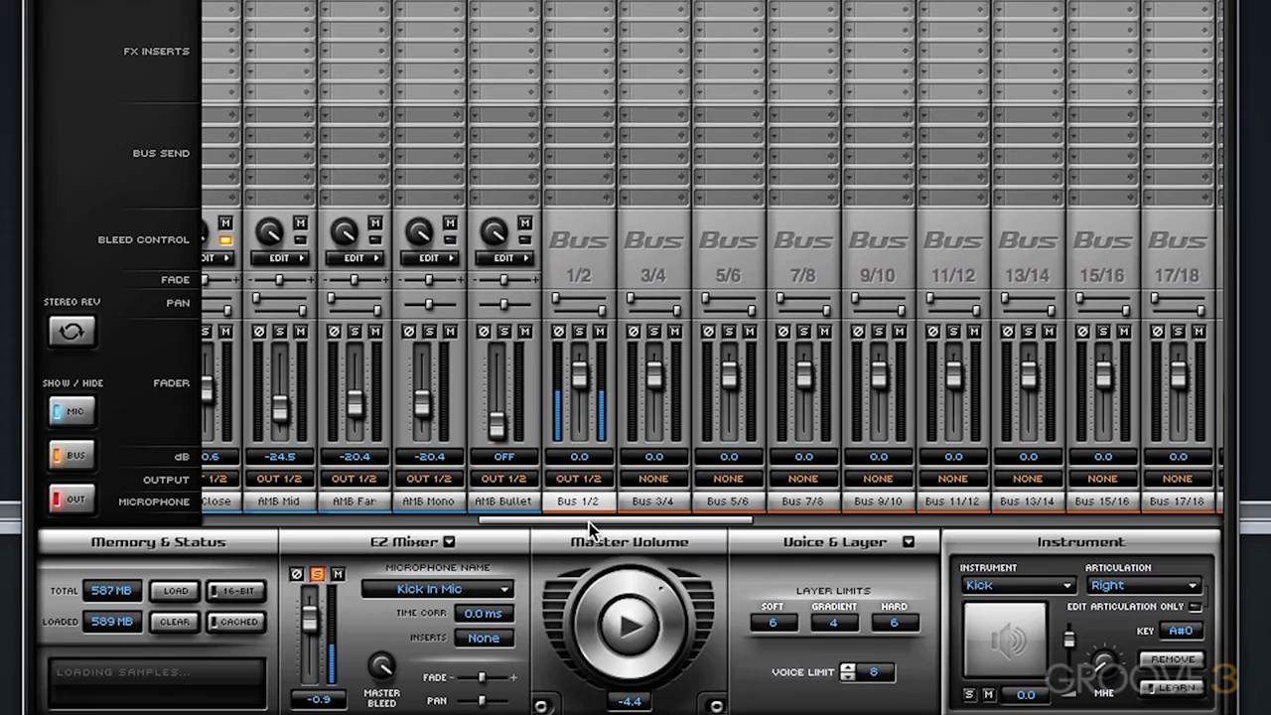
drag(589, 522, 292, 542)
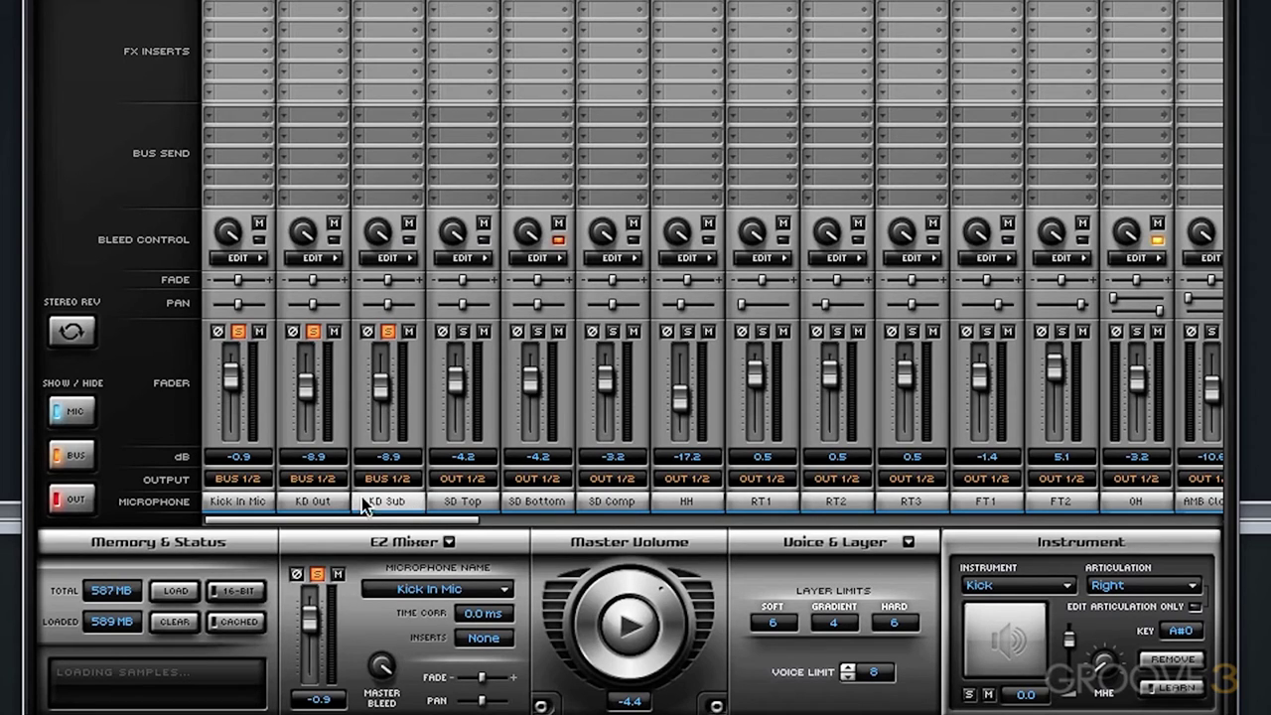
click(243, 506)
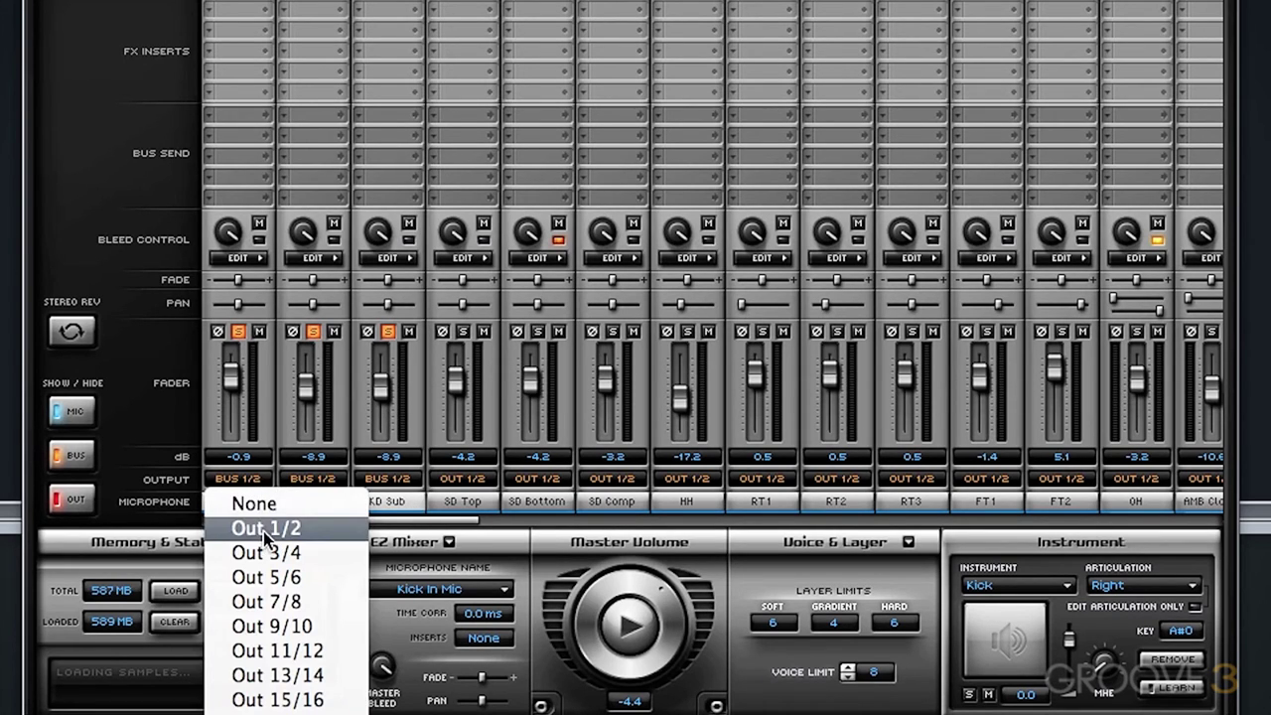
click(267, 548)
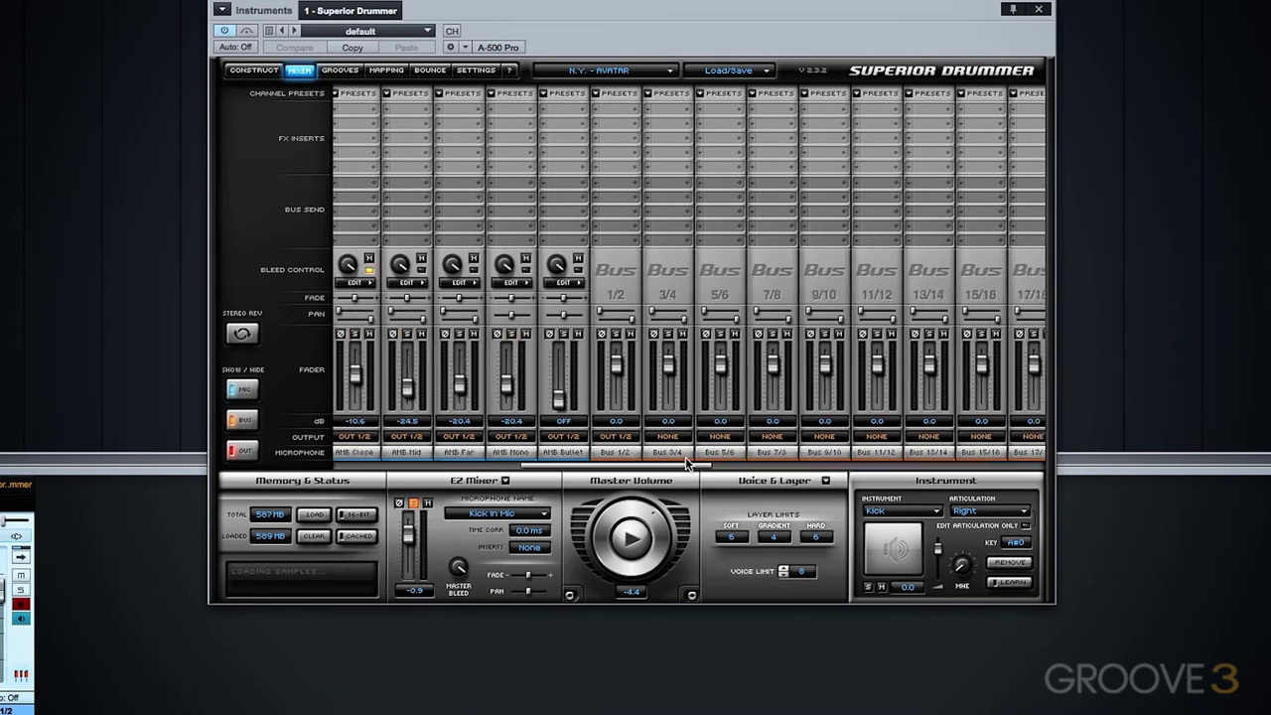
drag(718, 458, 744, 458)
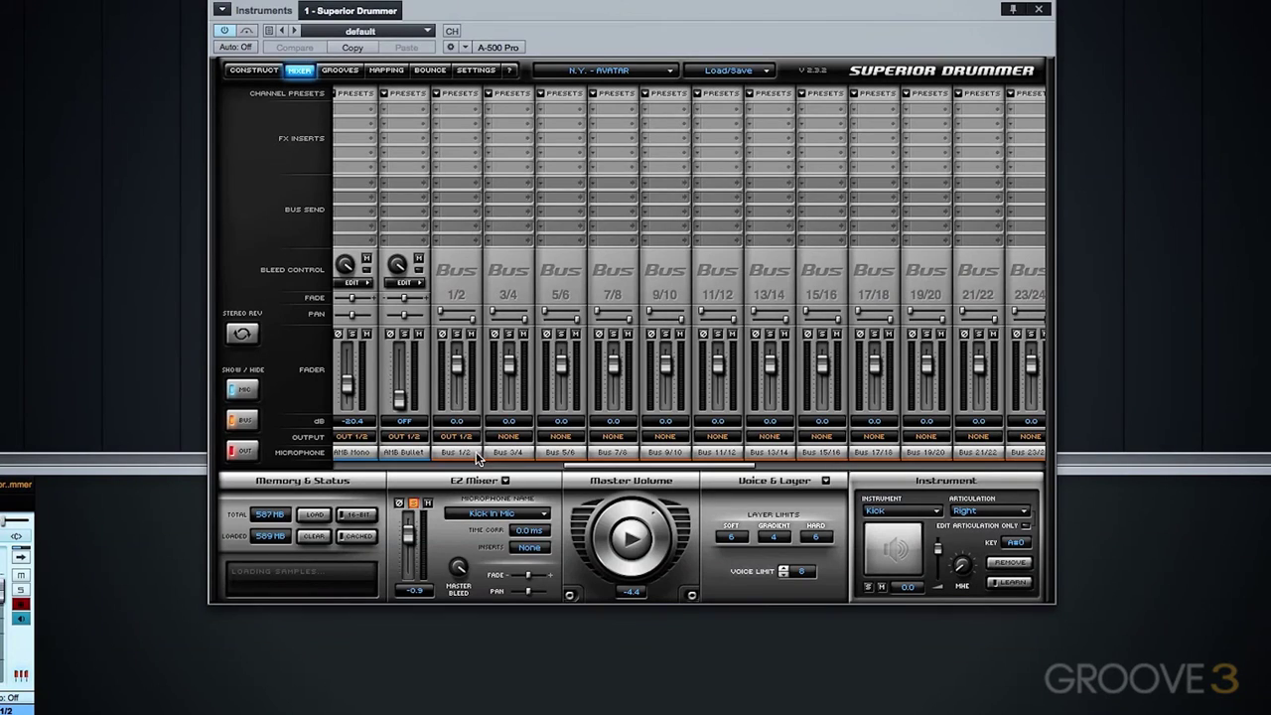
click(508, 436)
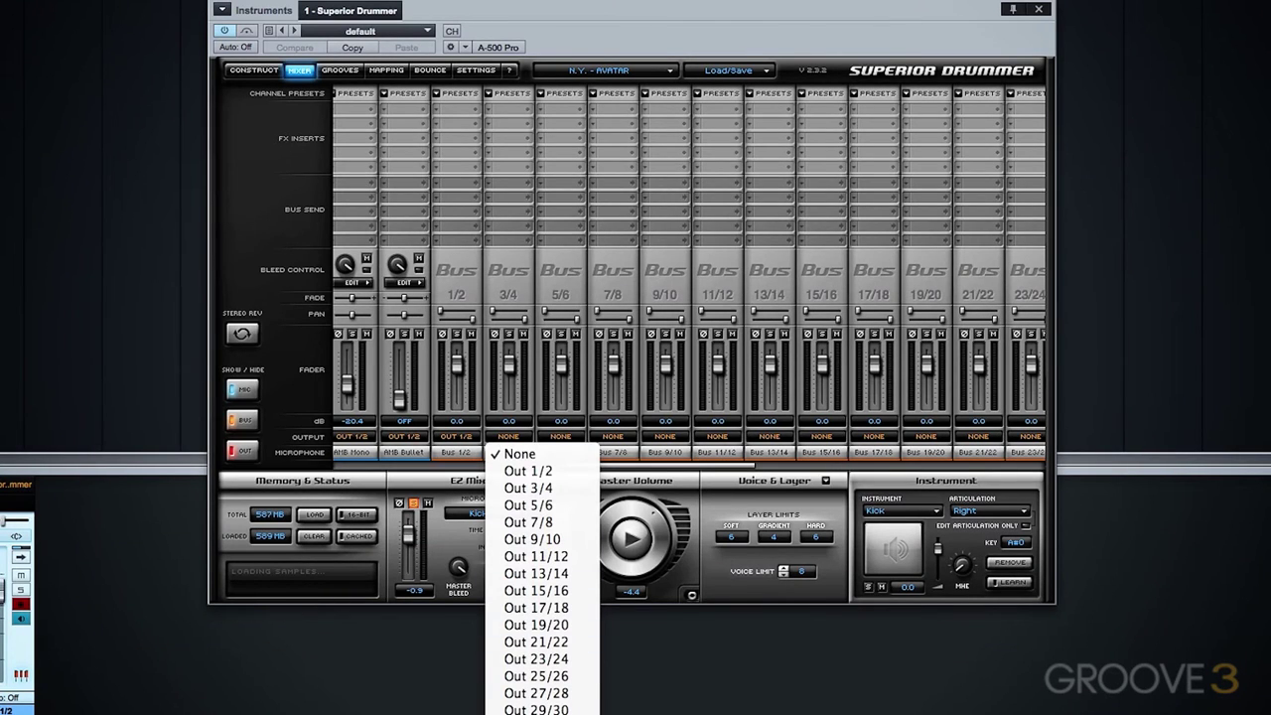
click(744, 459)
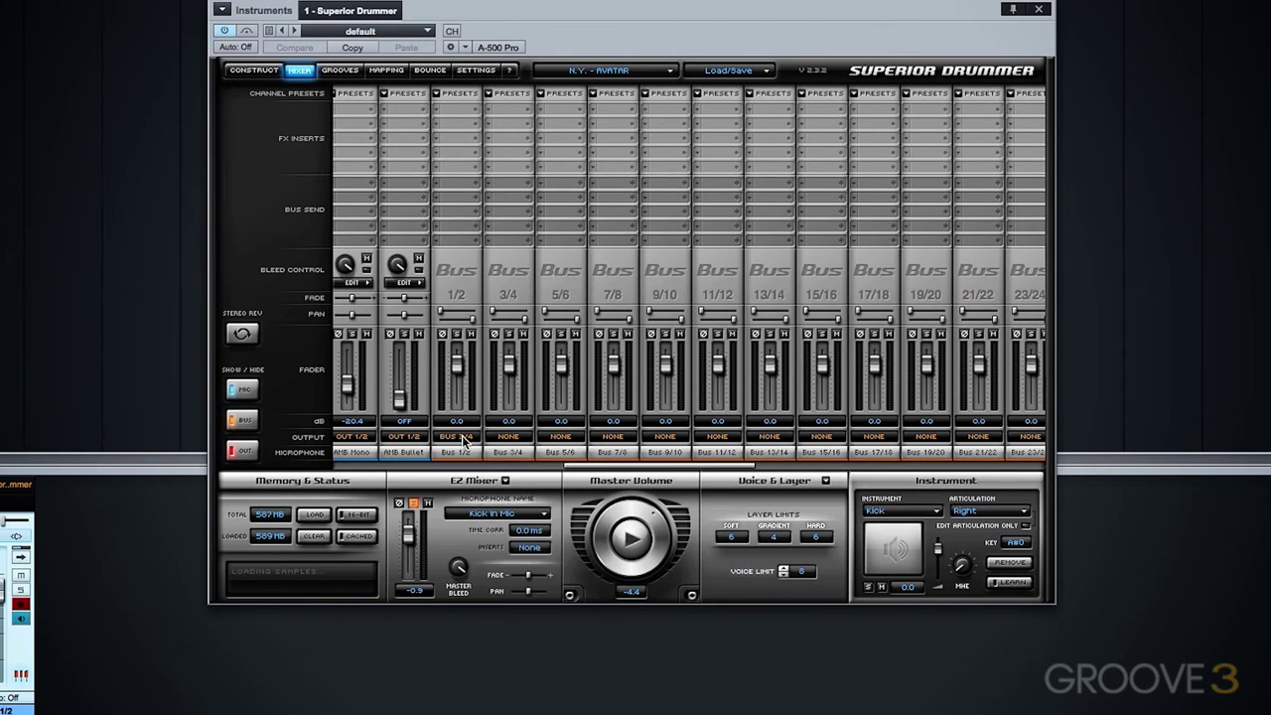
click(458, 436)
click(484, 471)
drag(657, 464, 427, 463)
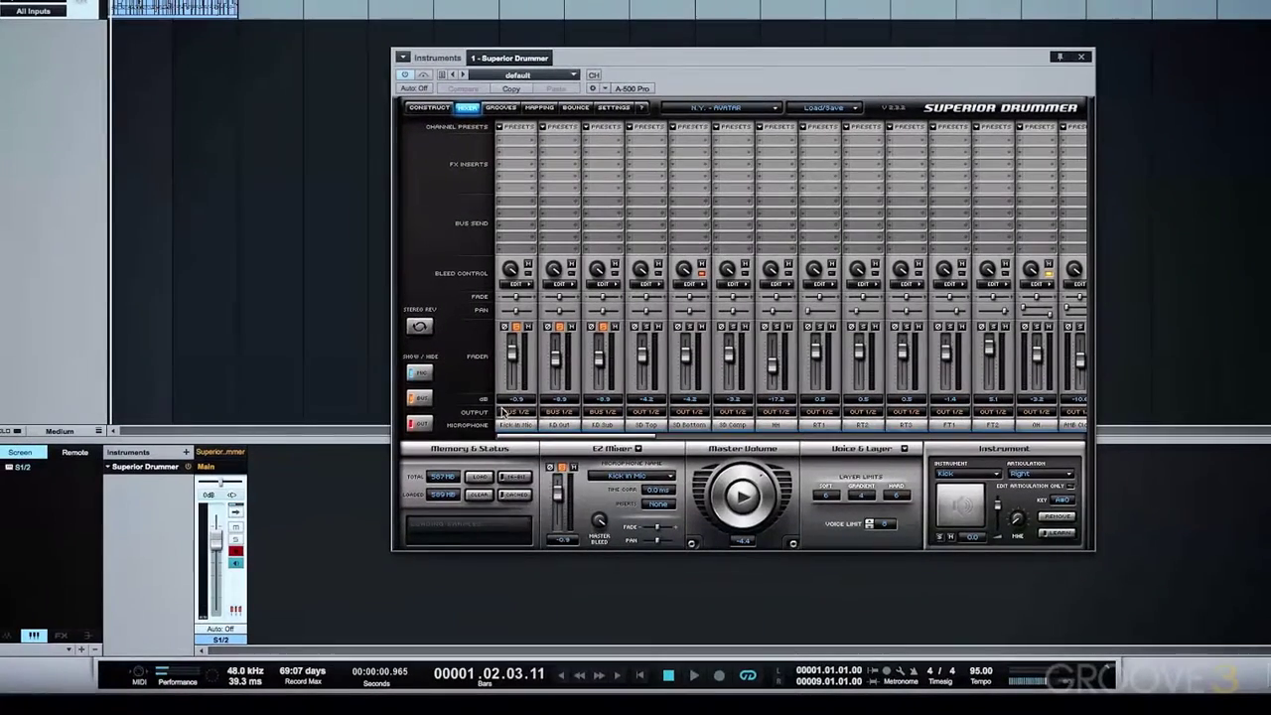
Apply the Stereo output preset so all channels, including the kicks, go to Out 1/2.
click(358, 436)
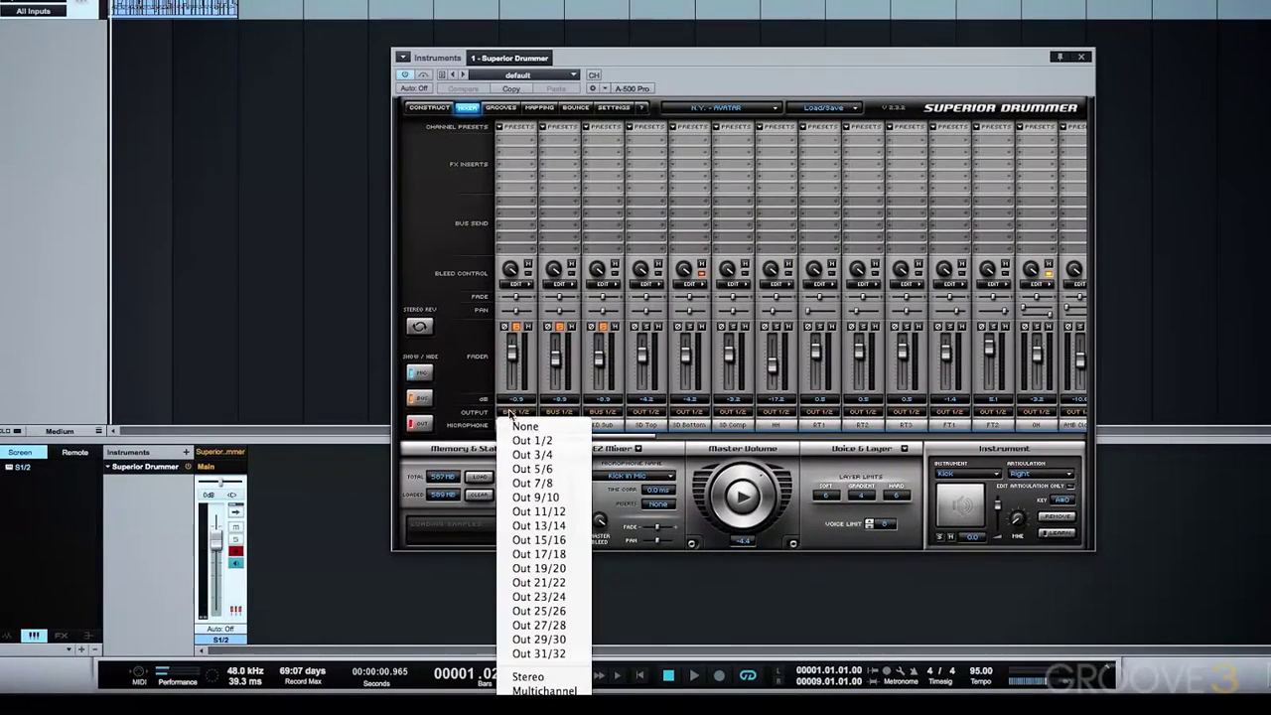
click(549, 678)
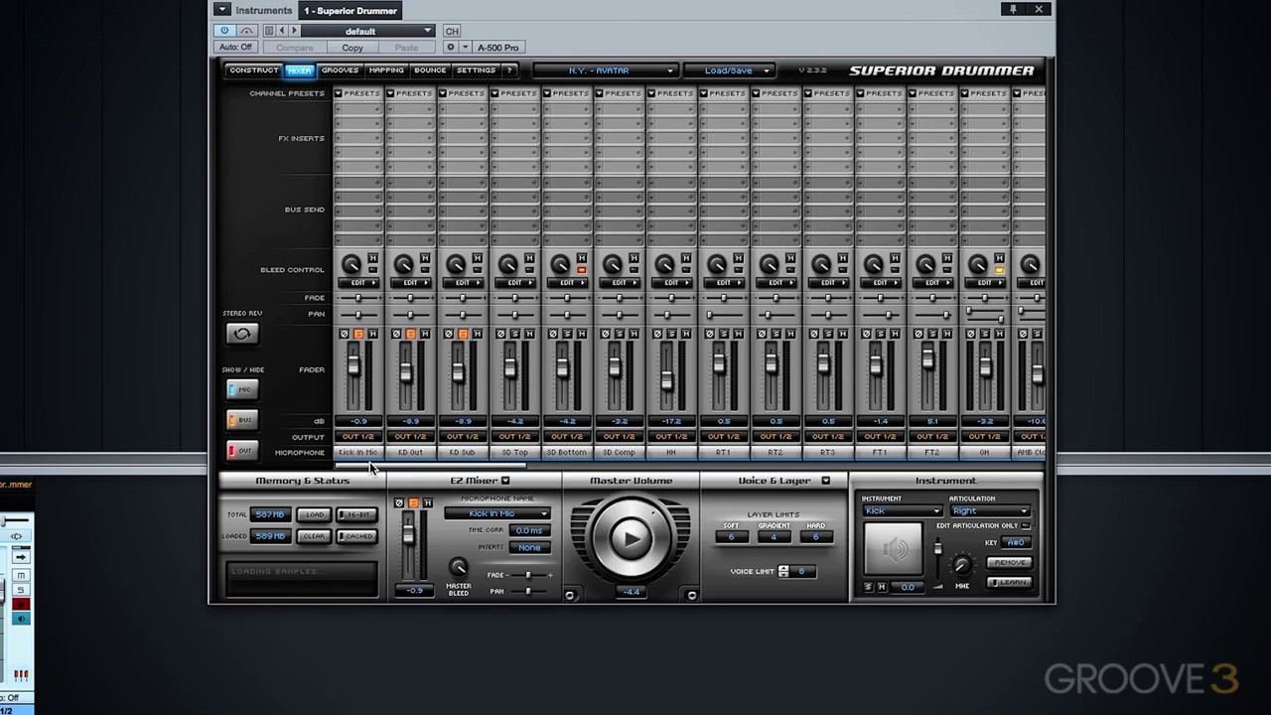
Apply Multichannel outputs (kicks 1/2, snares 3/4, hi-hat 7/8, toms 9/10) and un-solo KD Out, KD Sub, Kick In Mic.
click(374, 437)
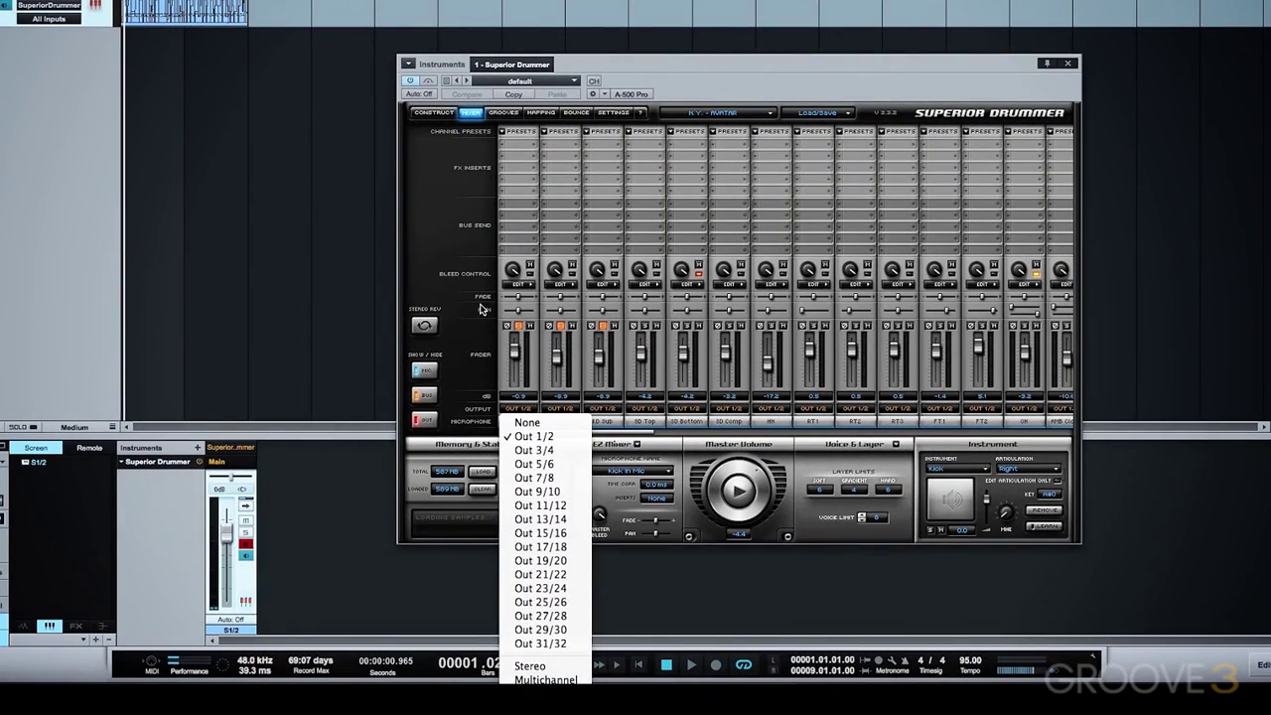
click(546, 679)
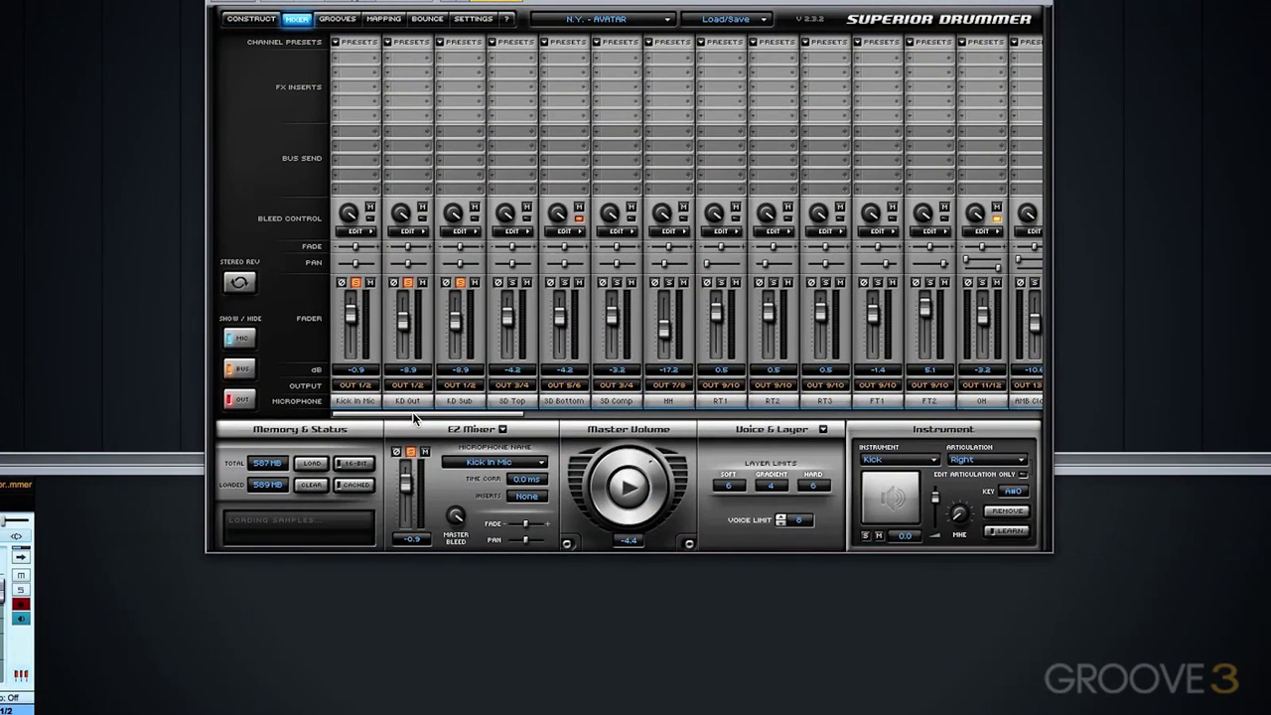
click(407, 283)
click(459, 283)
click(362, 284)
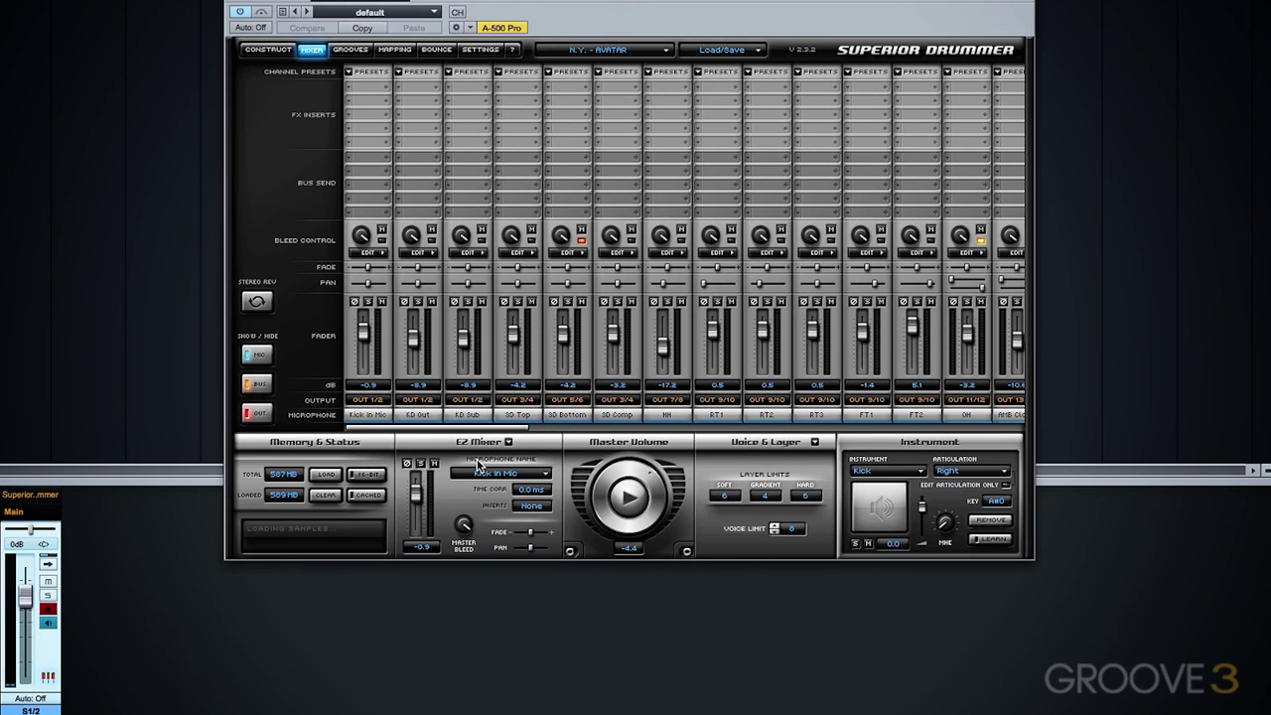
click(370, 400)
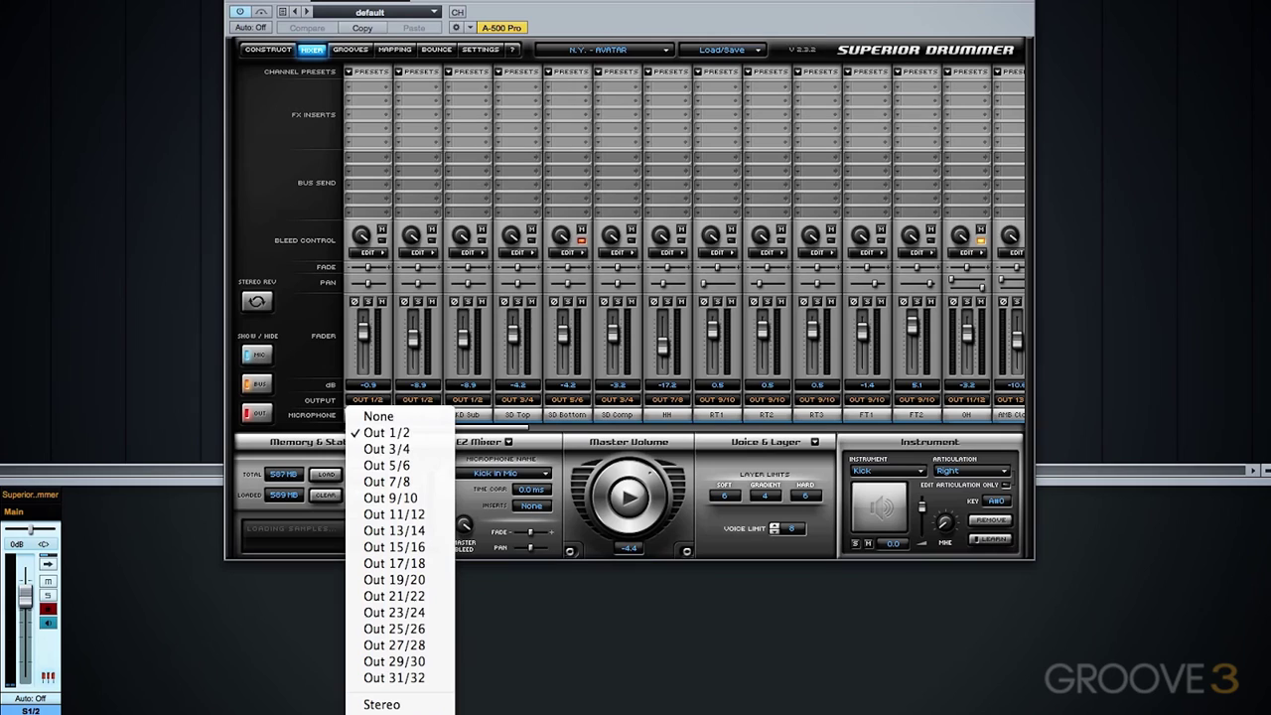
click(572, 422)
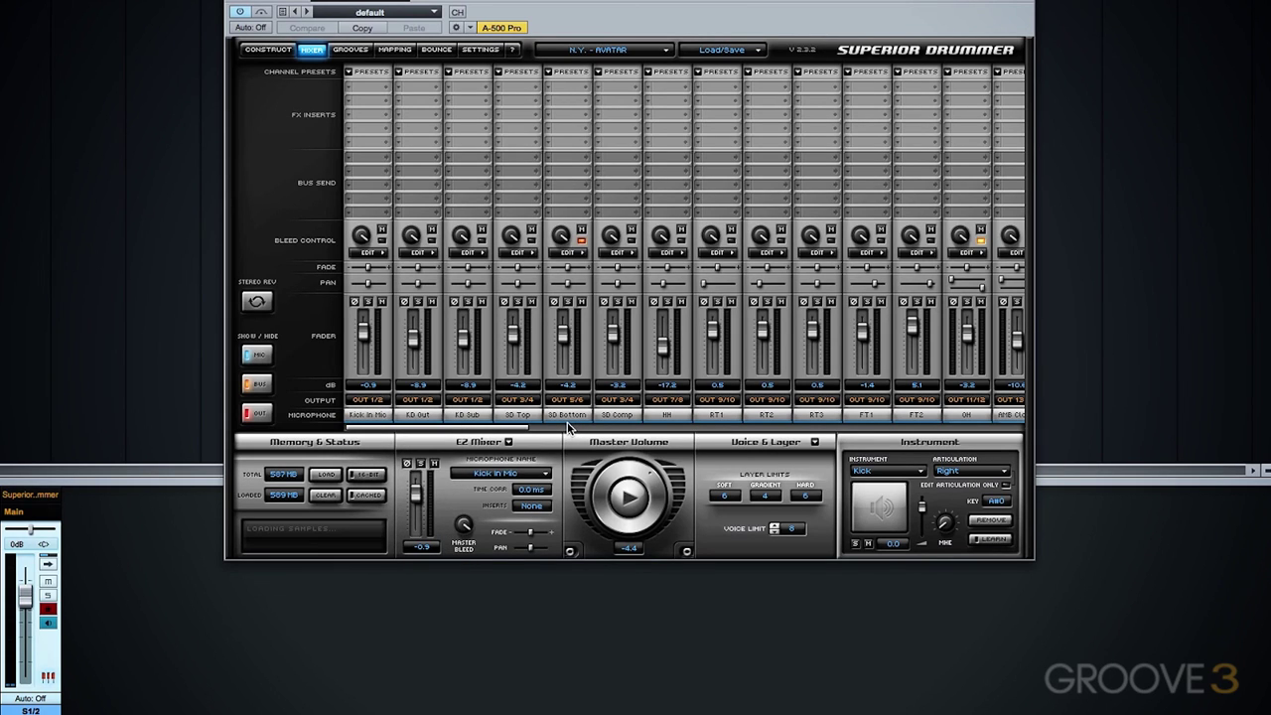